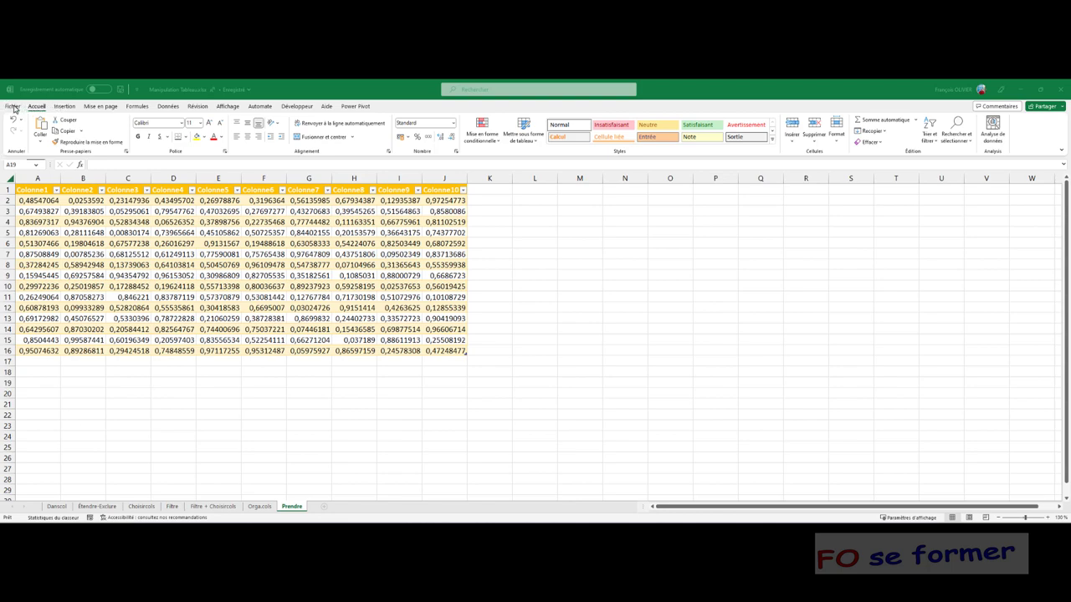
Step: Check the Office account and product information in the File view, then return to the worksheet
{"action": "left_click", "coordinate": [13, 107]}
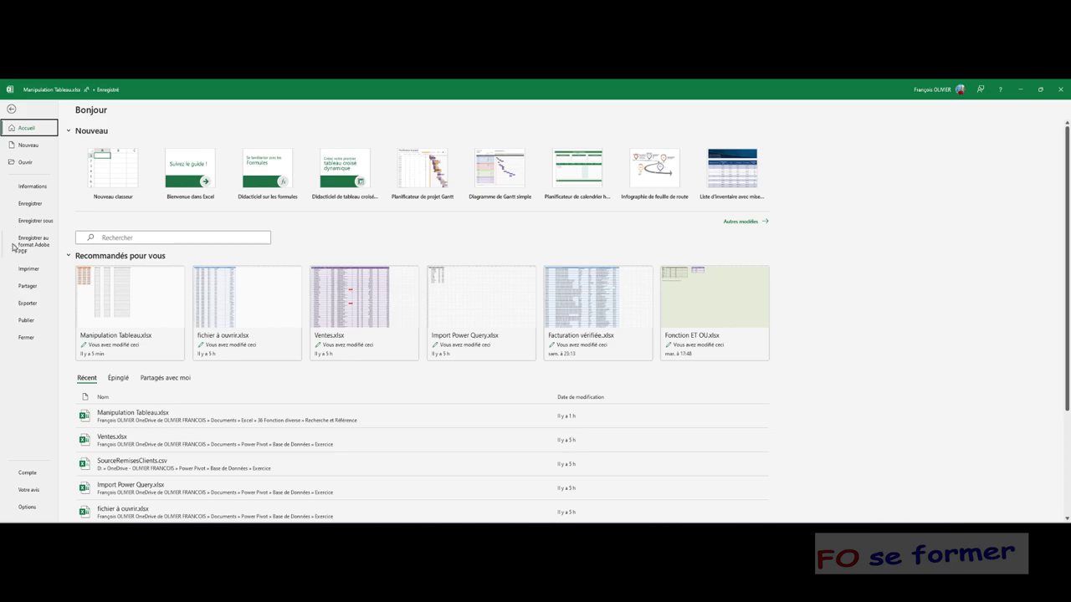
{"action": "left_click", "coordinate": [28, 474]}
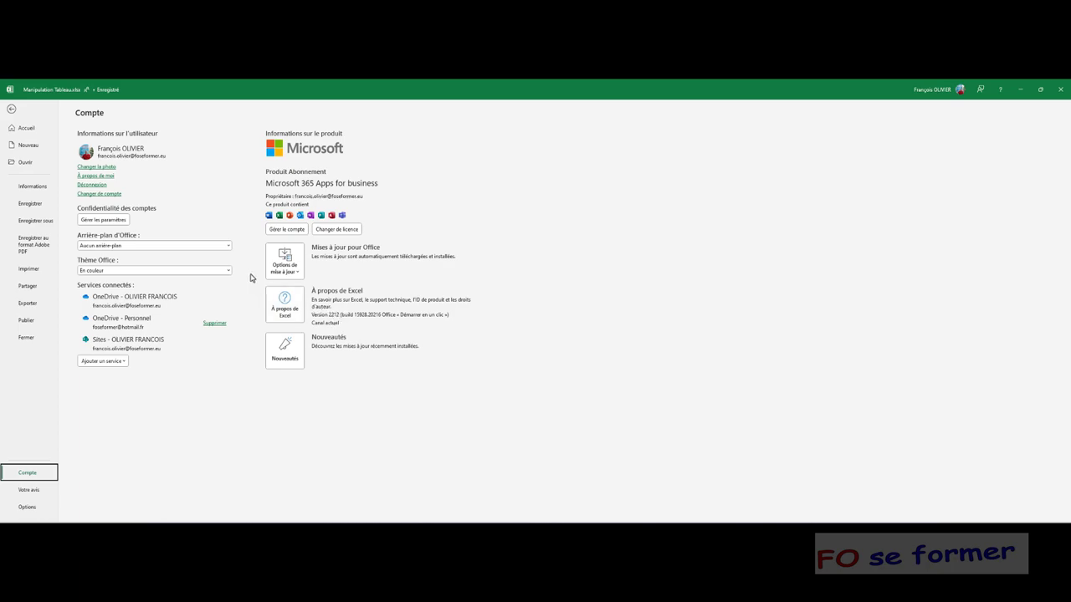
{"action": "left_click", "coordinate": [12, 110]}
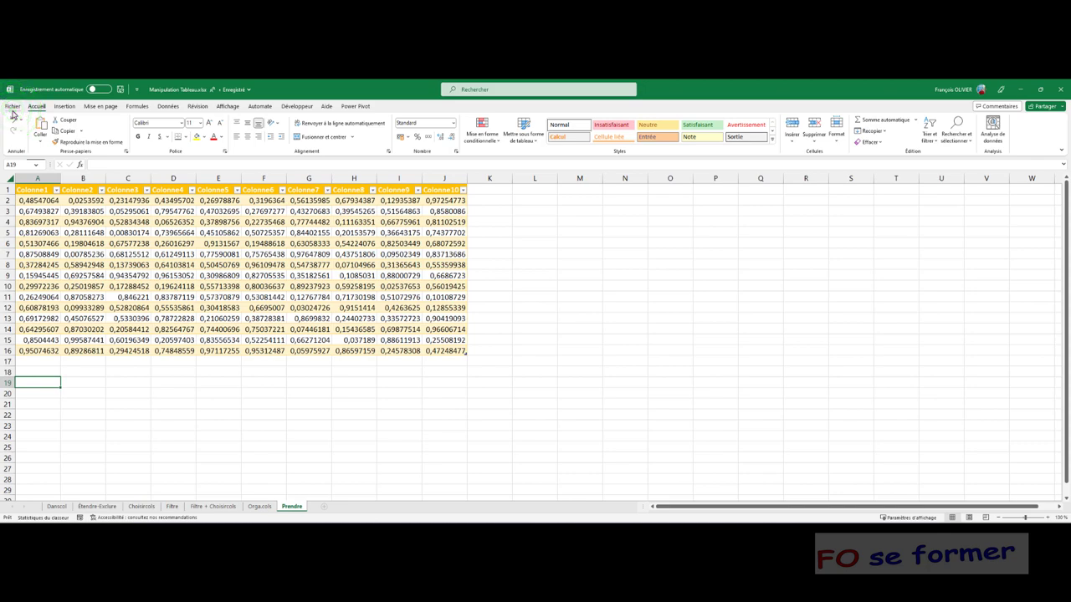
Step: Read the PRENDRE description under Formules > Recherche et référence, then select cell A19
{"action": "left_click", "coordinate": [134, 107]}
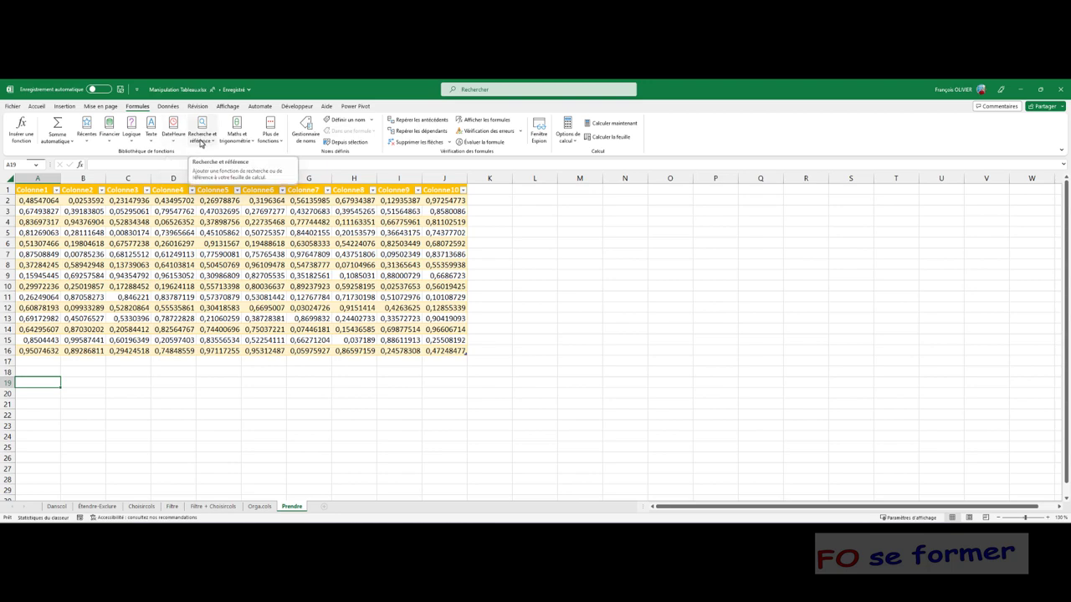
{"action": "left_click", "coordinate": [201, 138]}
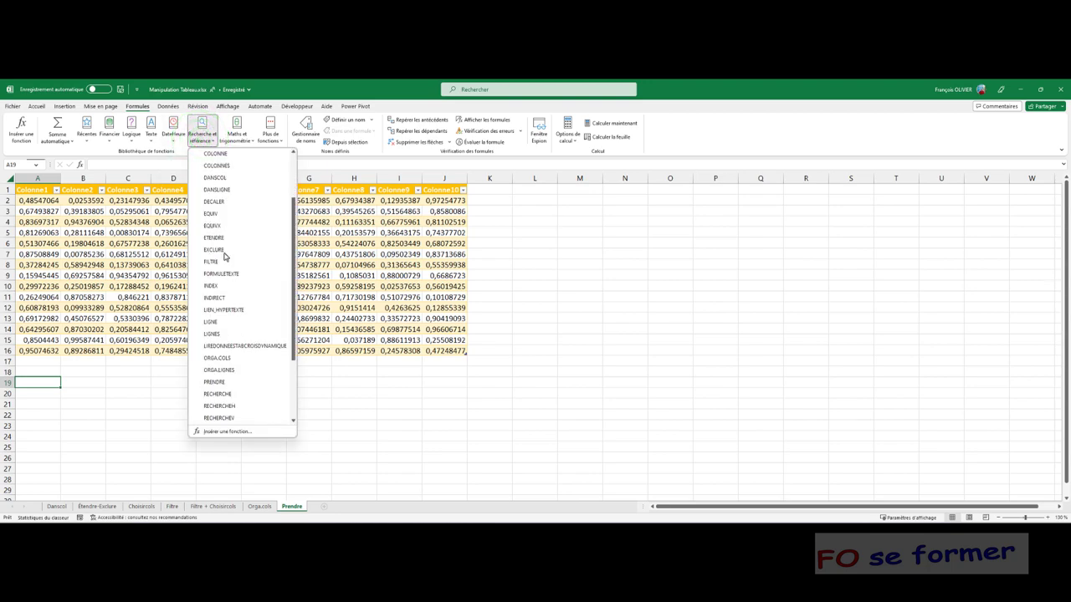
{"action": "scroll", "coordinate": [224, 257], "scroll_direction": "down", "scroll_amount": 1}
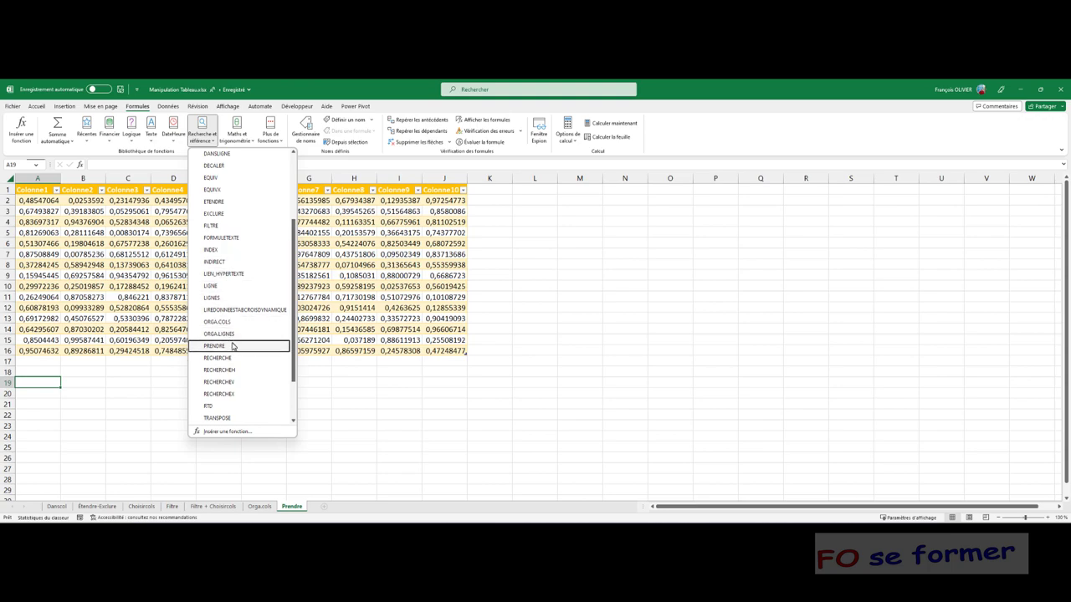
{"action": "mouse_move", "coordinate": [234, 346]}
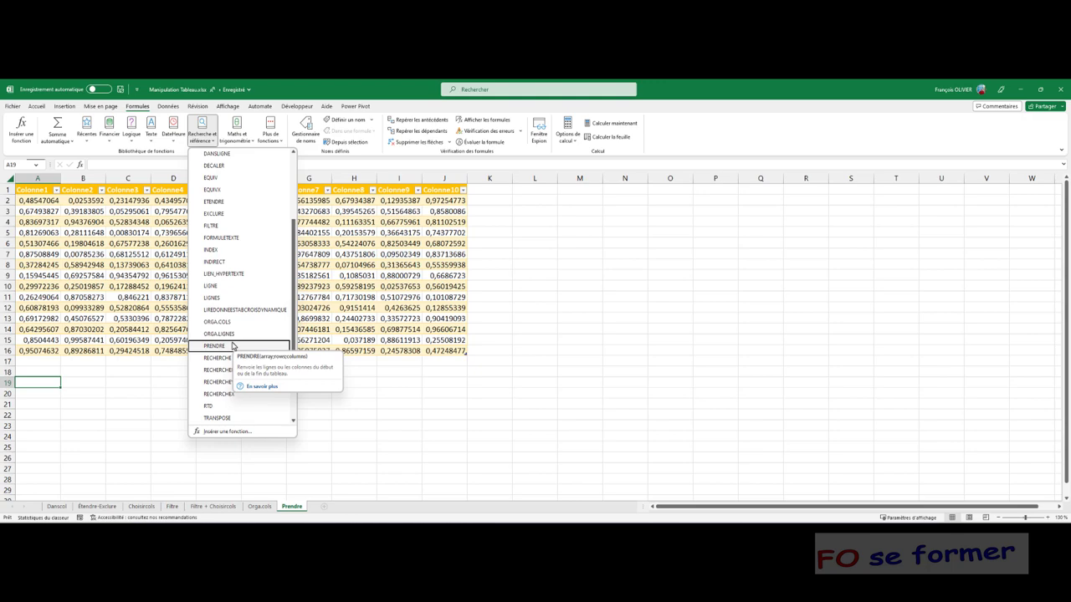
{"action": "left_click", "coordinate": [33, 382]}
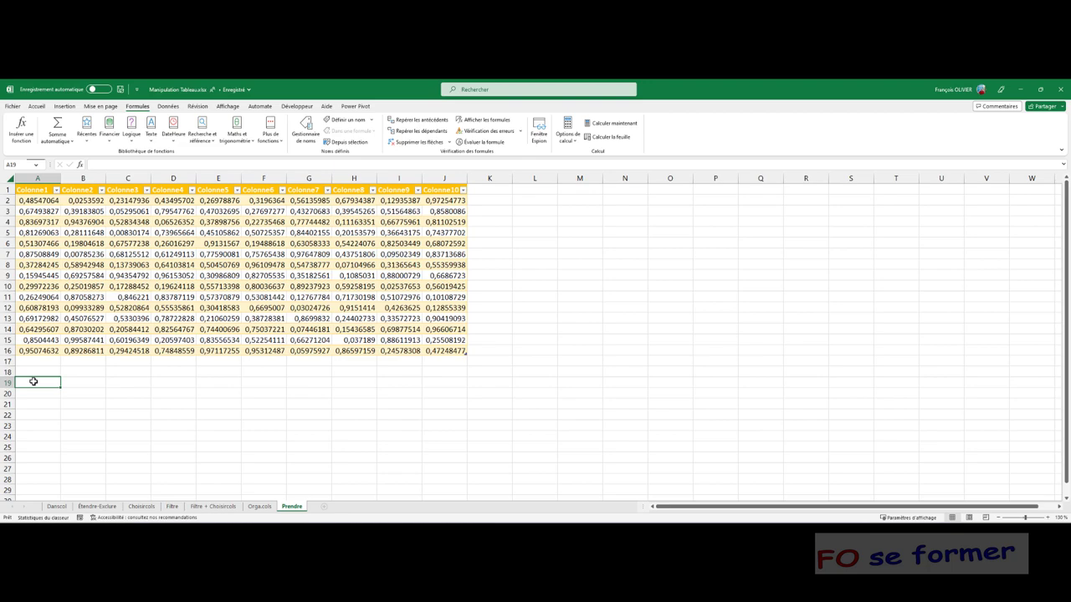
Step: Enter =prendre( in A19 and open its Function Arguments dialog
{"action": "type", "text": "=p"}
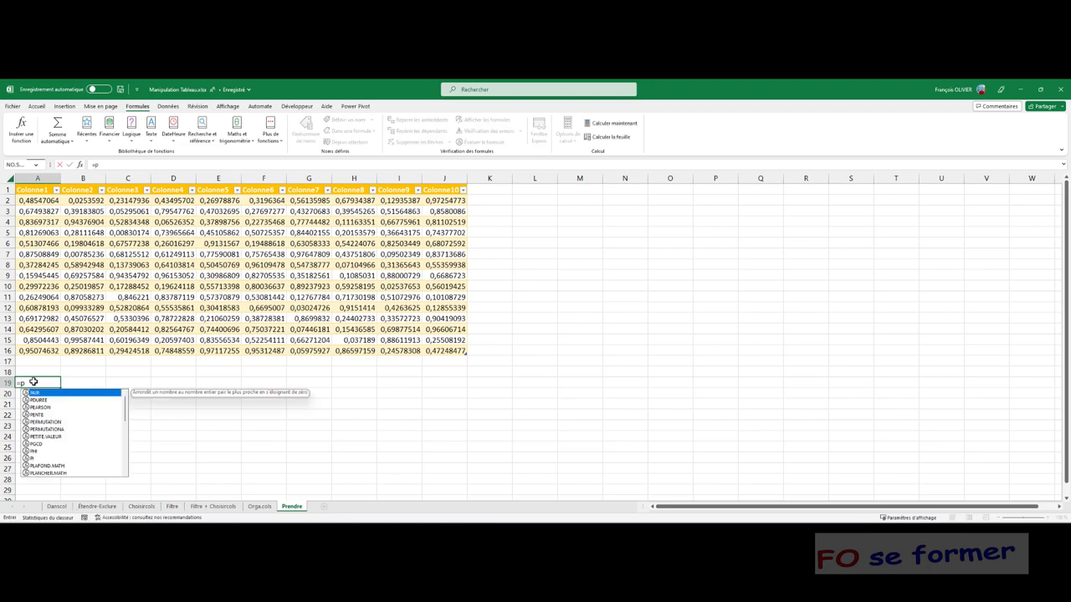
{"action": "type", "text": "rendre"}
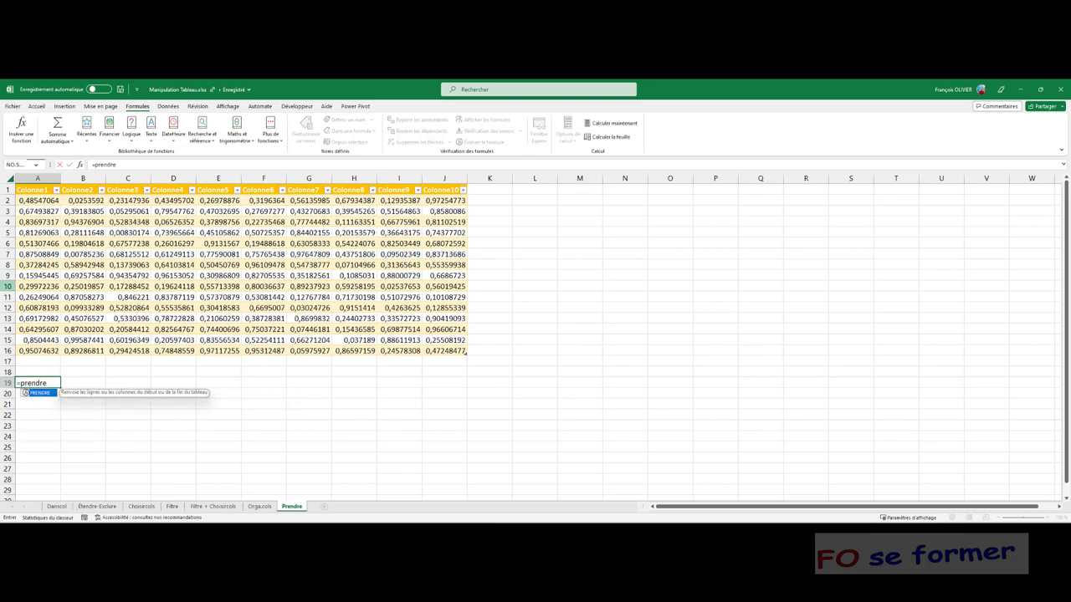
{"action": "type", "text": "("}
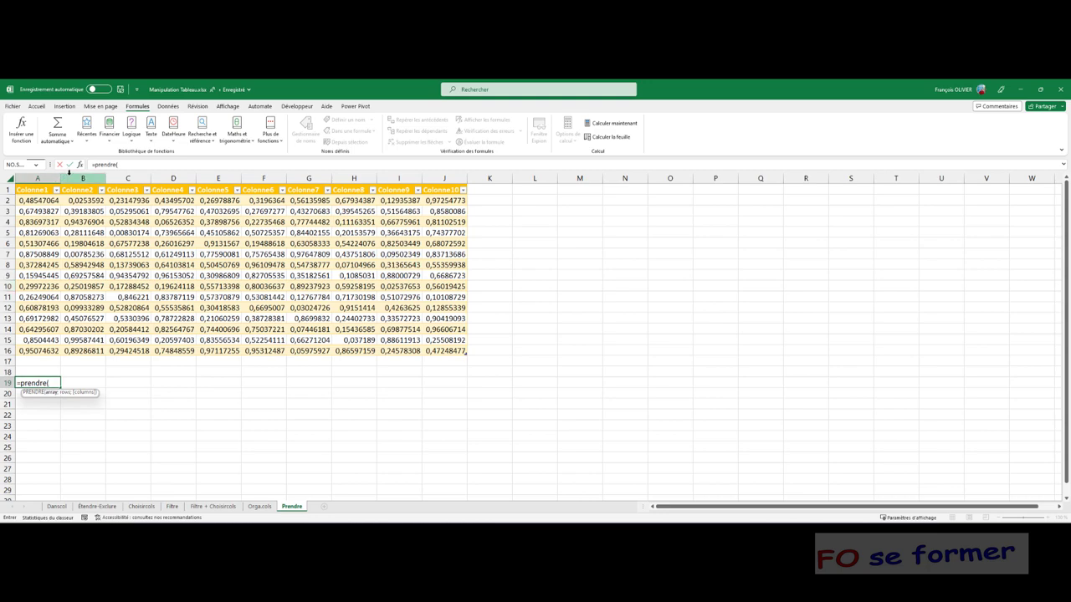
{"action": "left_click", "coordinate": [81, 164]}
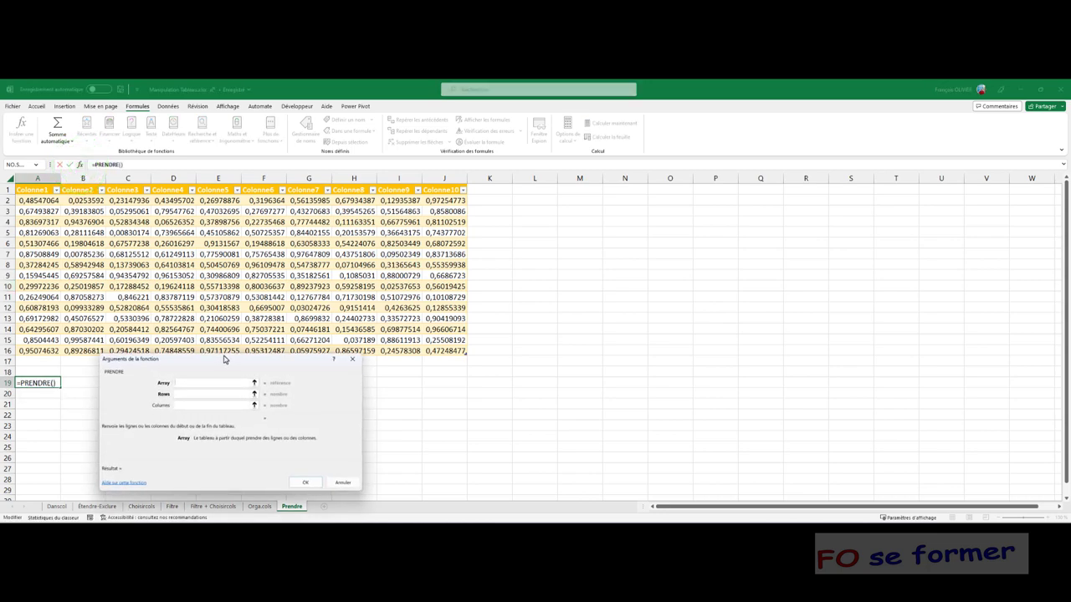
Step: Set Array to the whole Tableau3611 table, leave Rows empty and set Columns to 3
{"action": "left_click_drag", "start_coordinate": [224, 360], "coordinate": [216, 361]}
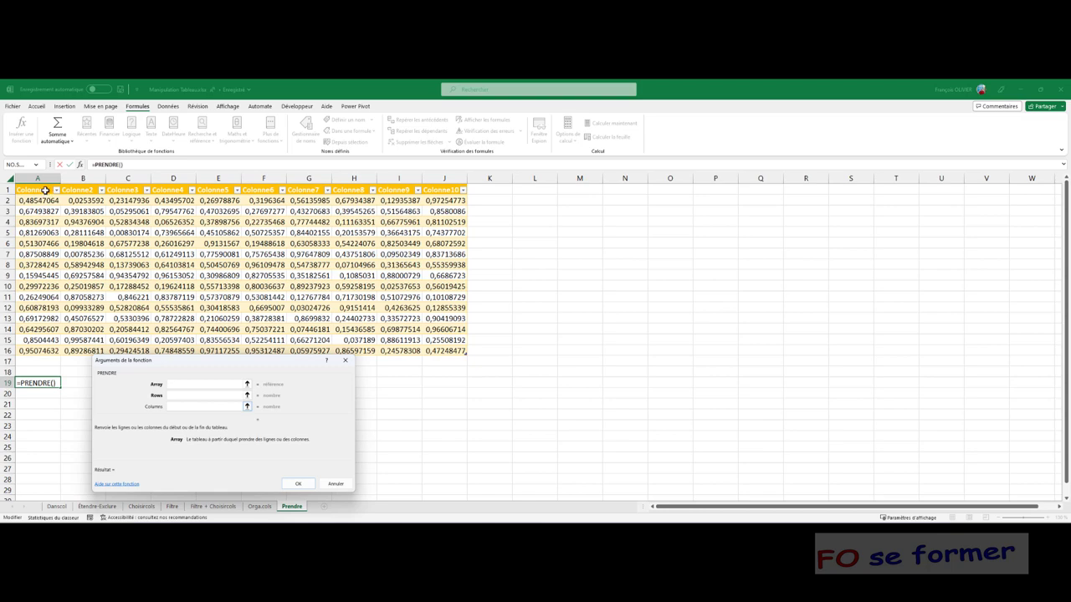
{"action": "left_click_drag", "start_coordinate": [45, 191], "coordinate": [437, 345]}
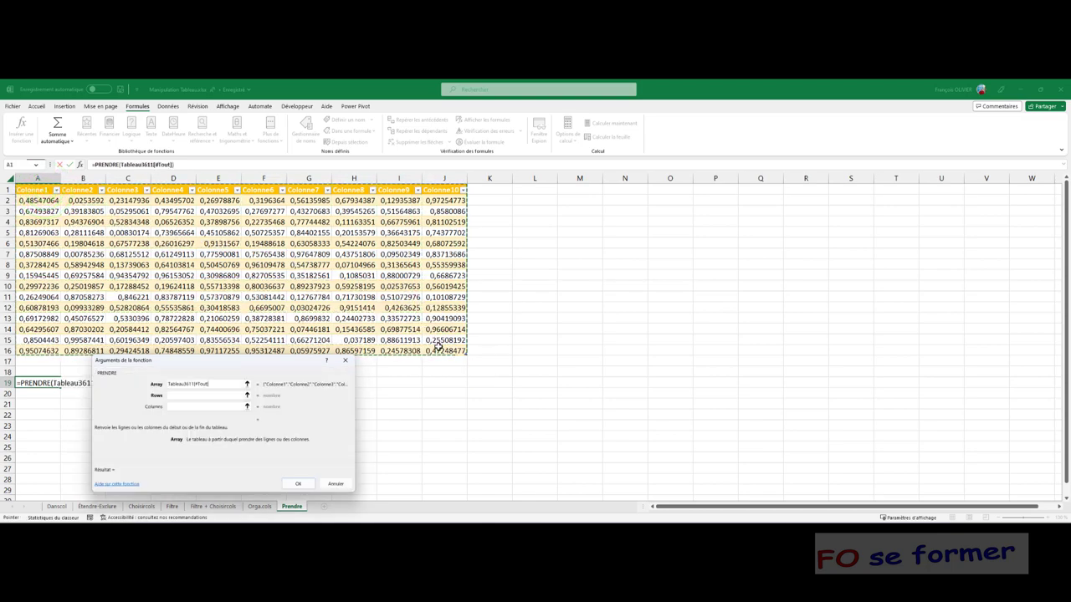
{"action": "left_click", "coordinate": [201, 395]}
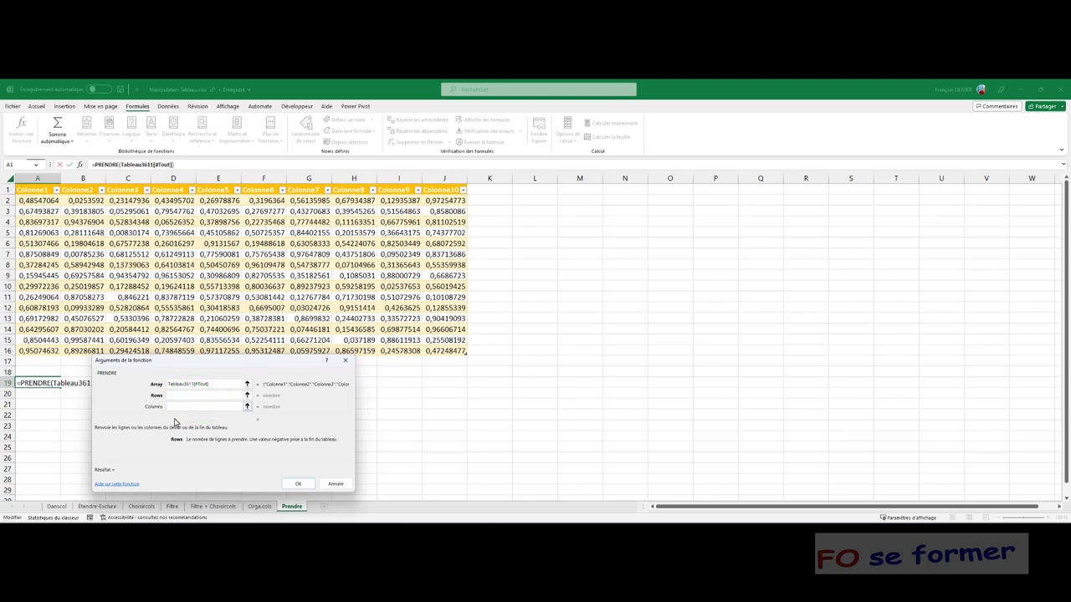
{"action": "left_click", "coordinate": [187, 407]}
{"action": "type", "text": "3"}
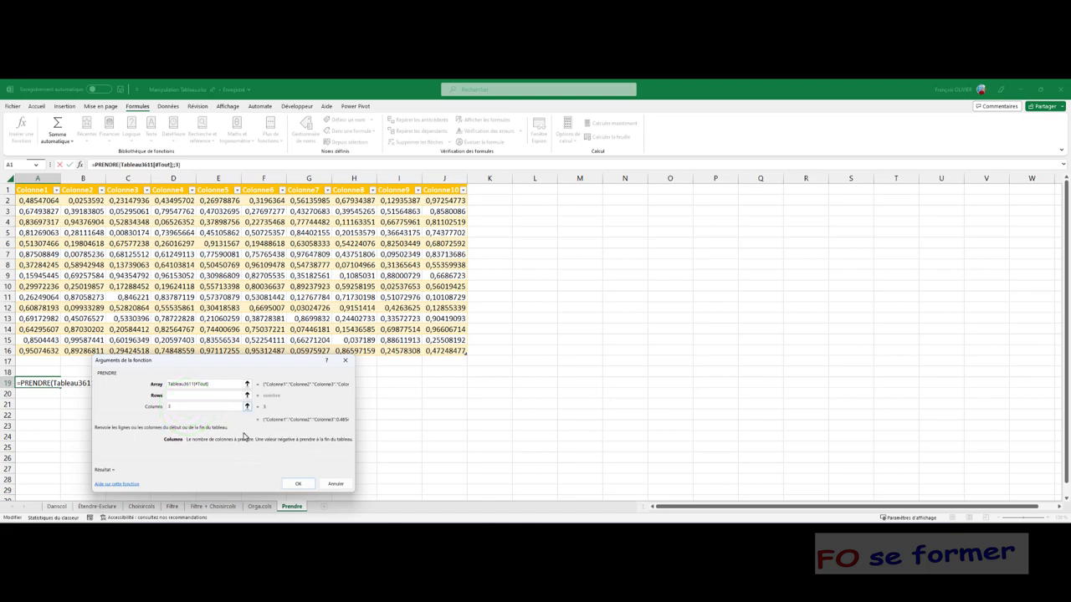
{"action": "left_click", "coordinate": [298, 484]}
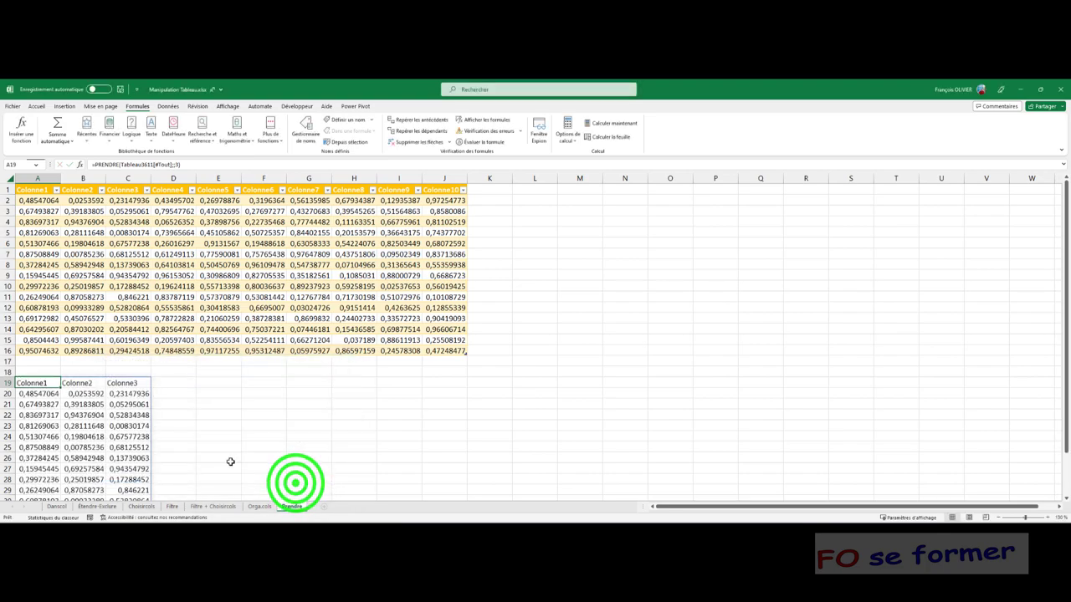
Step: Review the spilled Colonne1–Colonne3 result, then reopen the A19 formula's Function Arguments dialog
{"action": "scroll", "coordinate": [136, 396], "scroll_direction": "down", "scroll_amount": 2}
{"action": "scroll", "coordinate": [136, 397], "scroll_direction": "down", "scroll_amount": 2}
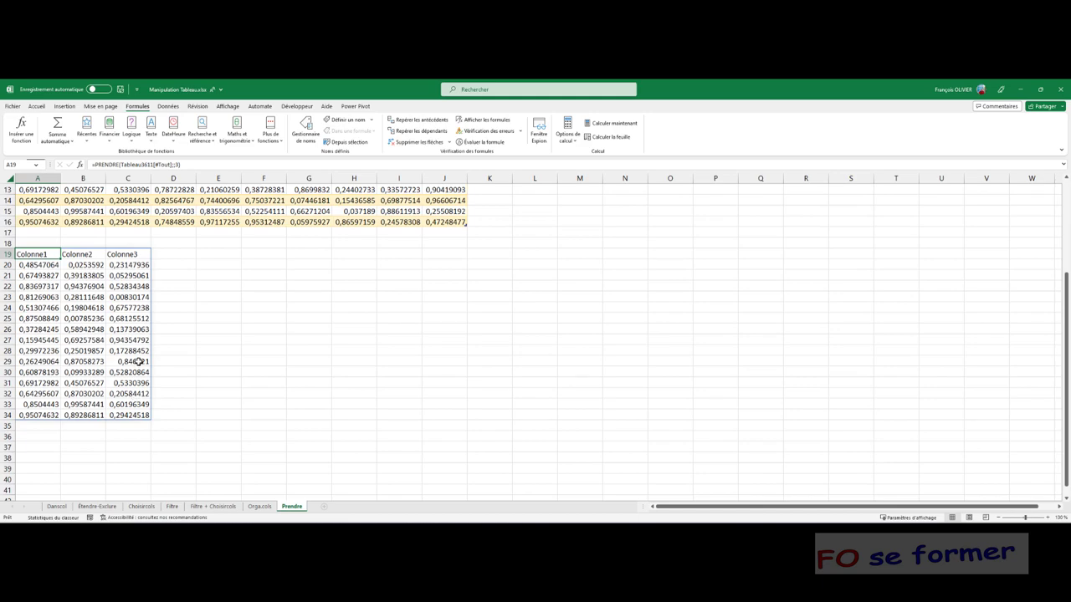
{"action": "scroll", "coordinate": [138, 360], "scroll_direction": "up", "scroll_amount": 1}
{"action": "scroll", "coordinate": [138, 360], "scroll_direction": "up", "scroll_amount": 1}
{"action": "scroll", "coordinate": [138, 360], "scroll_direction": "up", "scroll_amount": 1}
{"action": "scroll", "coordinate": [139, 360], "scroll_direction": "up", "scroll_amount": 1}
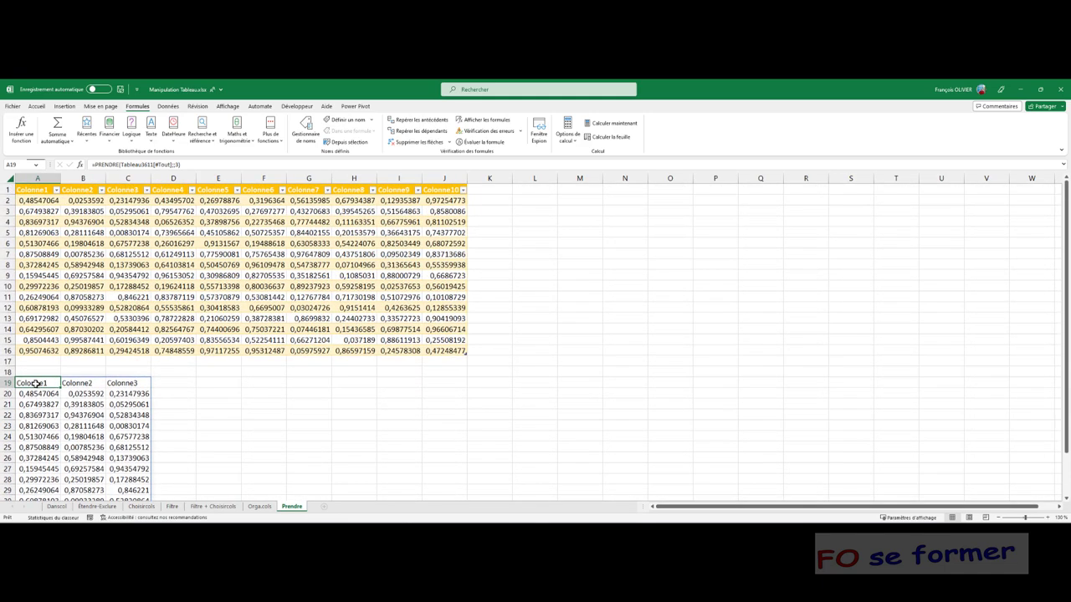
{"action": "left_click", "coordinate": [78, 163]}
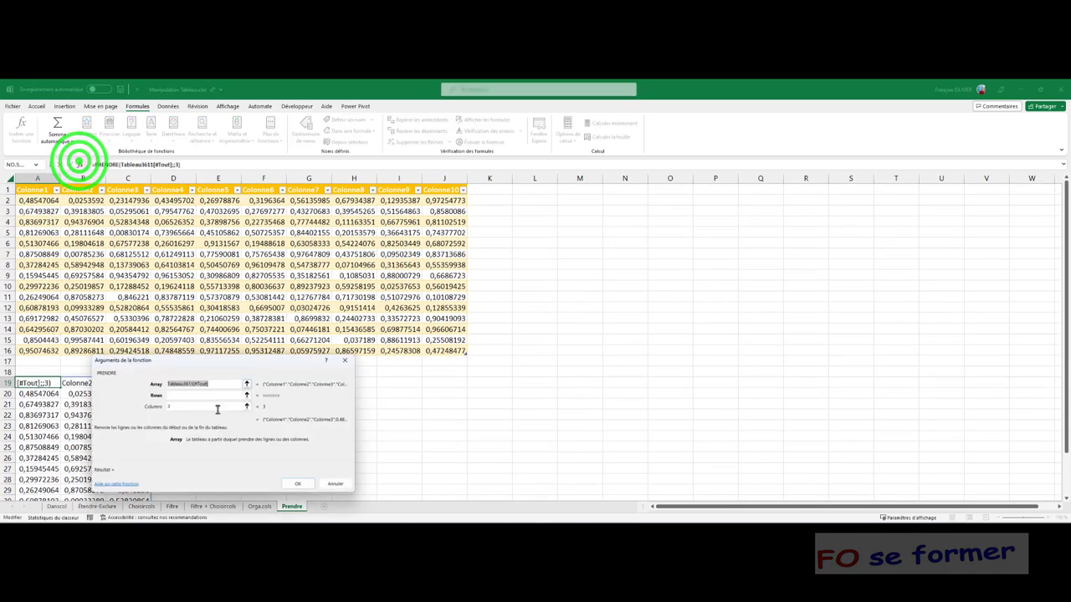
Step: Clear Columns and set Rows to 3, giving =PRENDRE(Tableau3611[#Tout];3), then reopen the arguments
{"action": "left_click", "coordinate": [172, 408]}
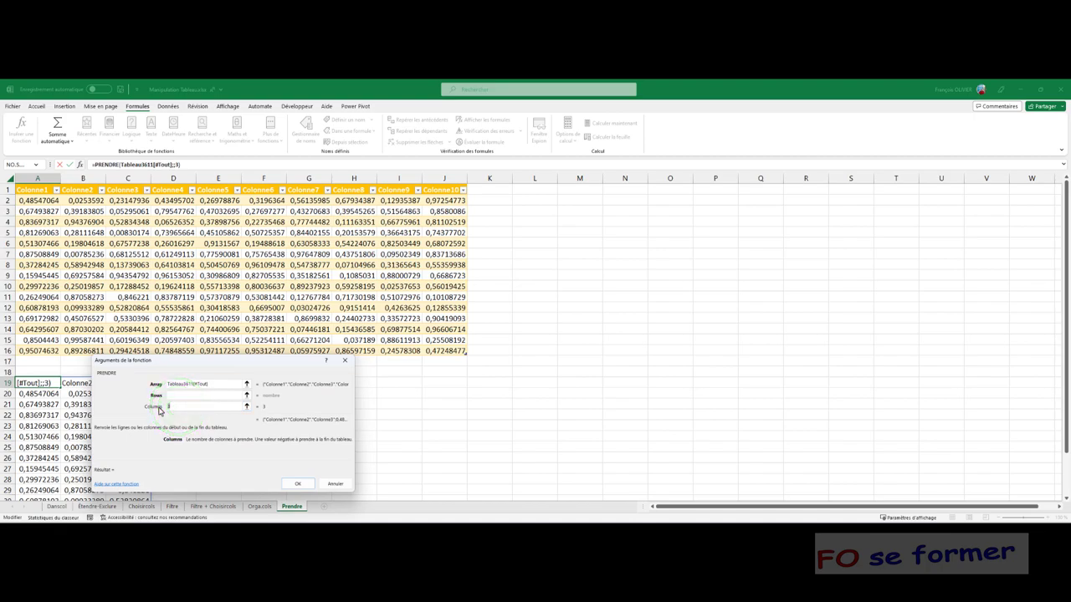
{"action": "key", "text": "BackSpace"}
{"action": "left_click", "coordinate": [180, 396]}
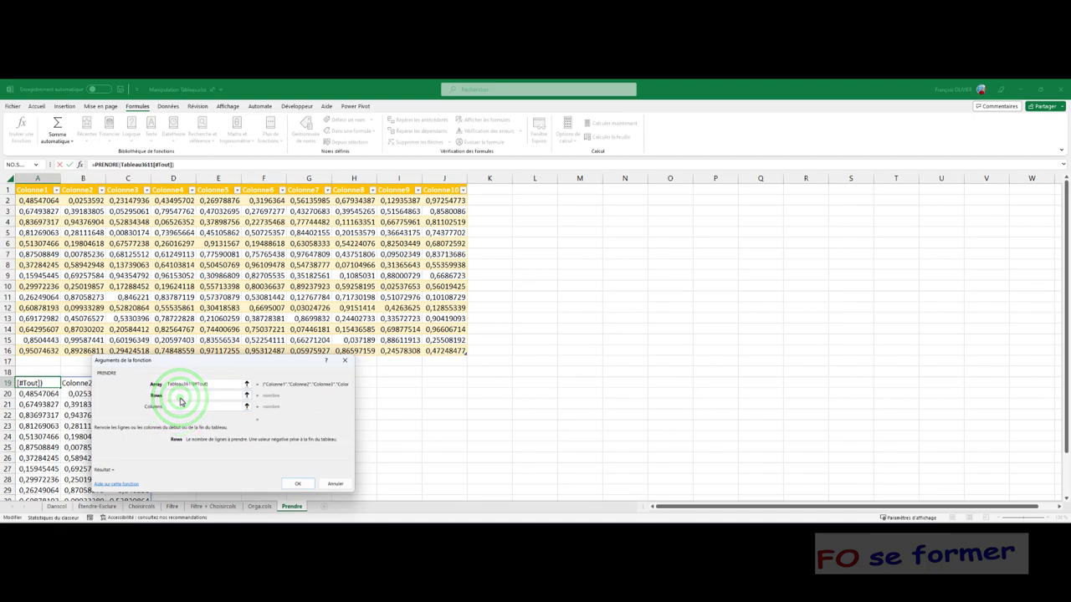
{"action": "type", "text": "3"}
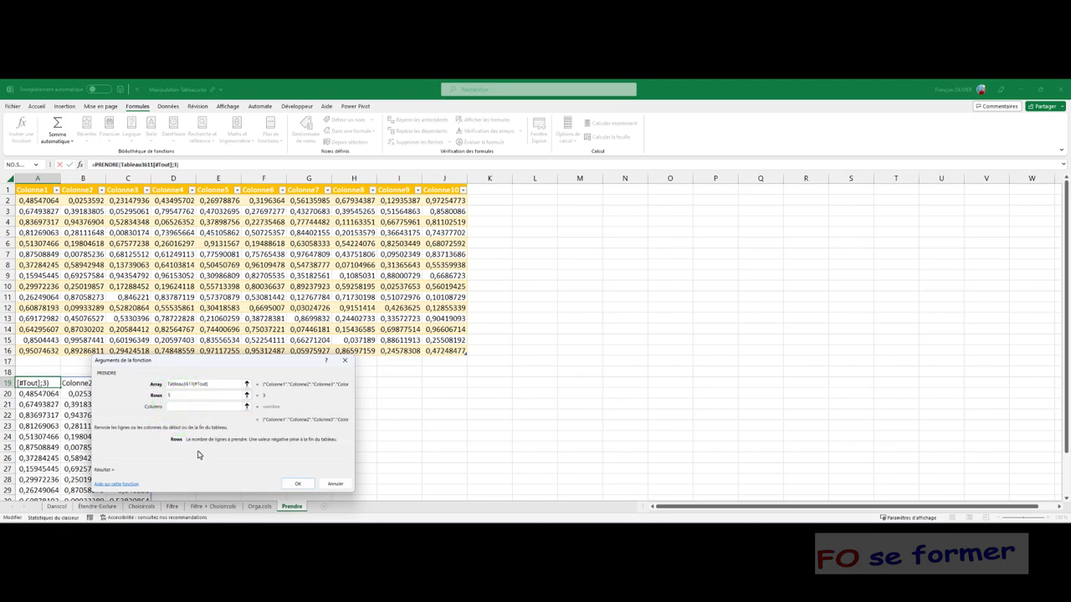
{"action": "left_click", "coordinate": [294, 484]}
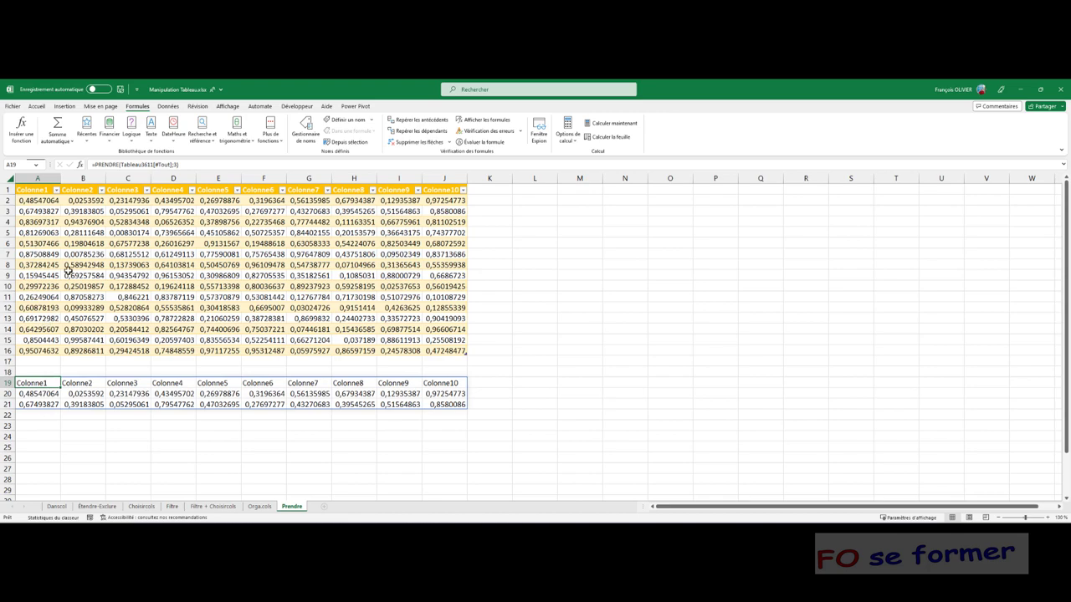
{"action": "left_click", "coordinate": [81, 165]}
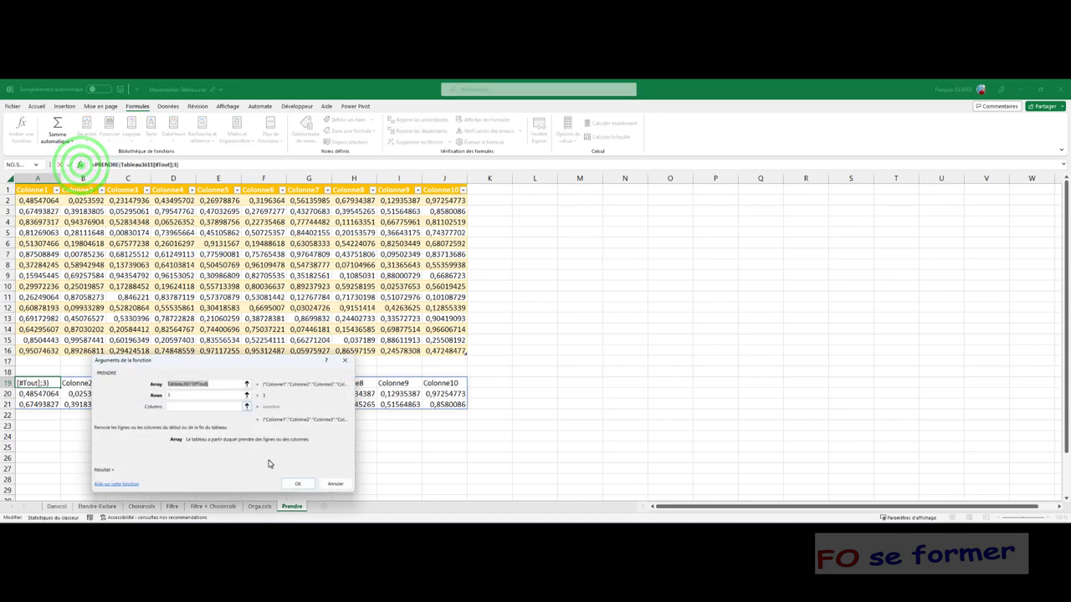
Step: Clear Rows and set Columns to -4 to take the table's last four columns
{"action": "left_click", "coordinate": [174, 394]}
{"action": "key", "text": "BackSpace"}
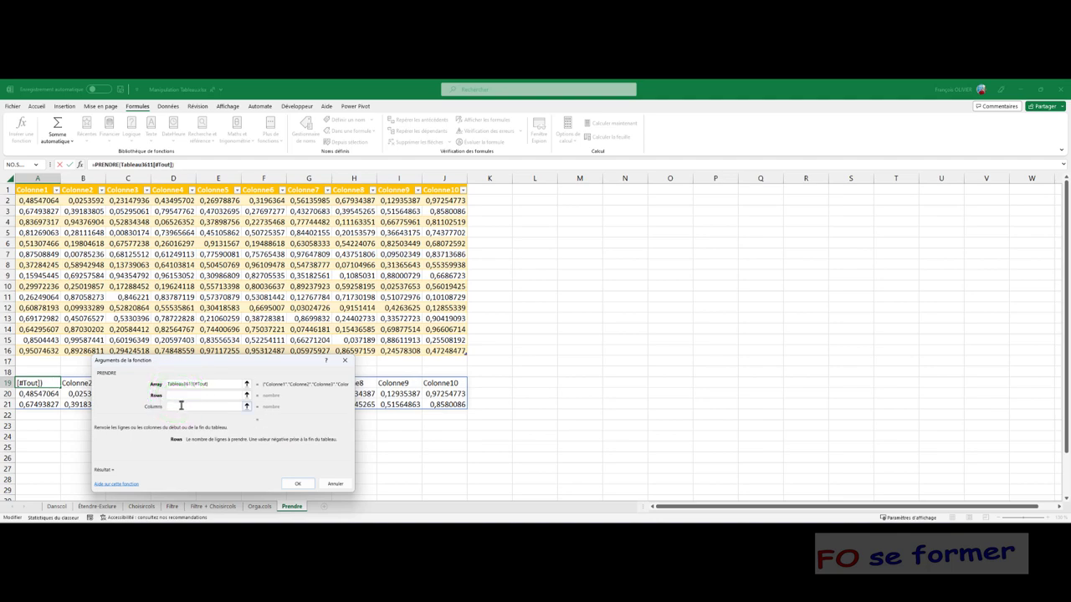
{"action": "left_click", "coordinate": [180, 407]}
{"action": "type", "text": "-"}
{"action": "type", "text": "4"}
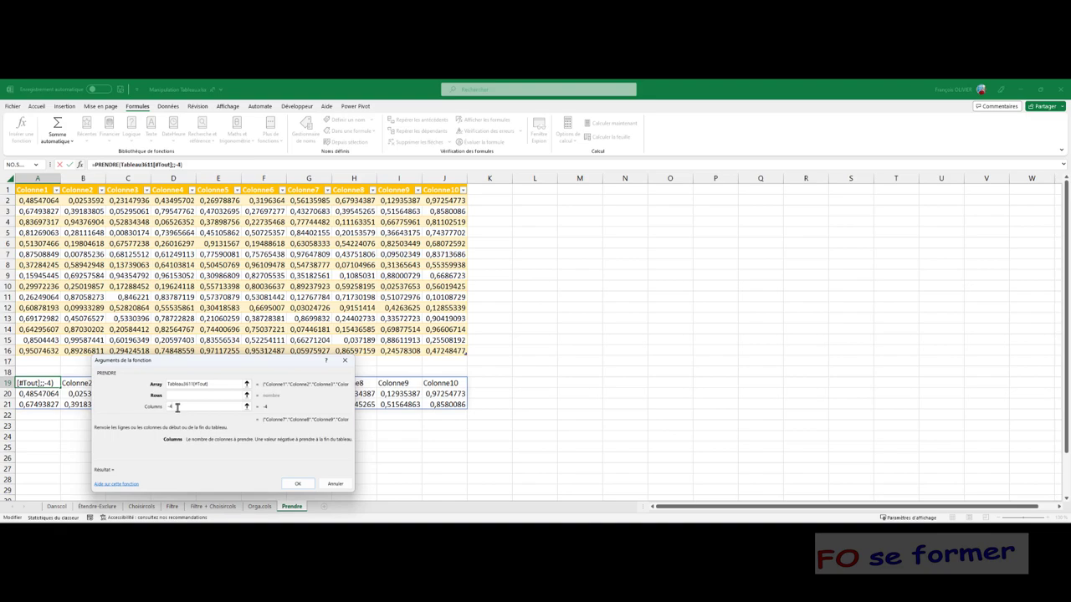
{"action": "left_click", "coordinate": [297, 483]}
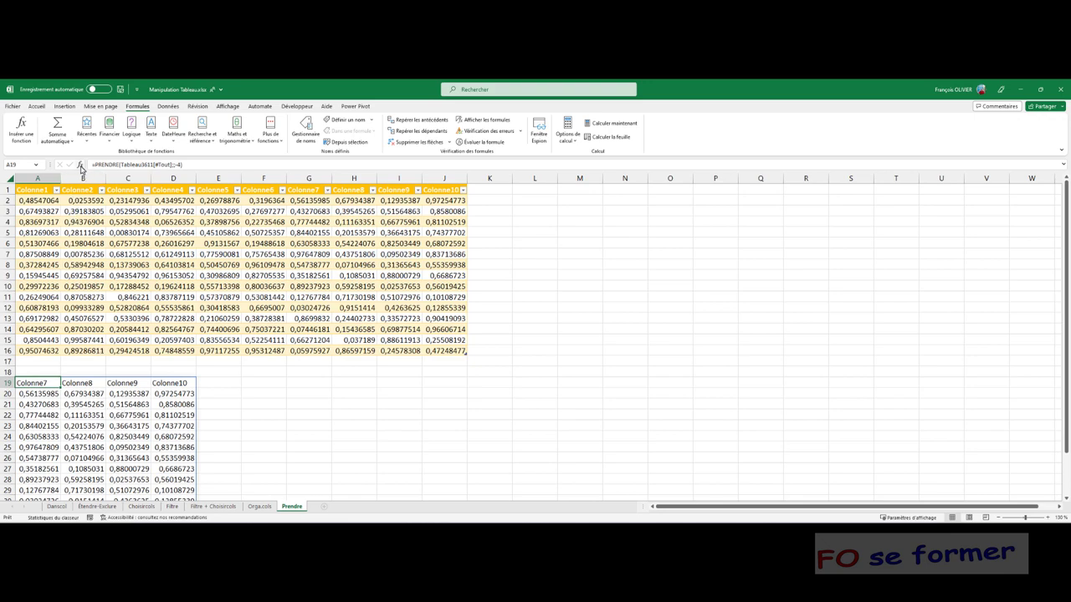
Step: Set Rows to 6, giving =PRENDRE(Tableau3611[#Tout];6;-4)
{"action": "left_click", "coordinate": [80, 165]}
{"action": "left_click", "coordinate": [174, 396]}
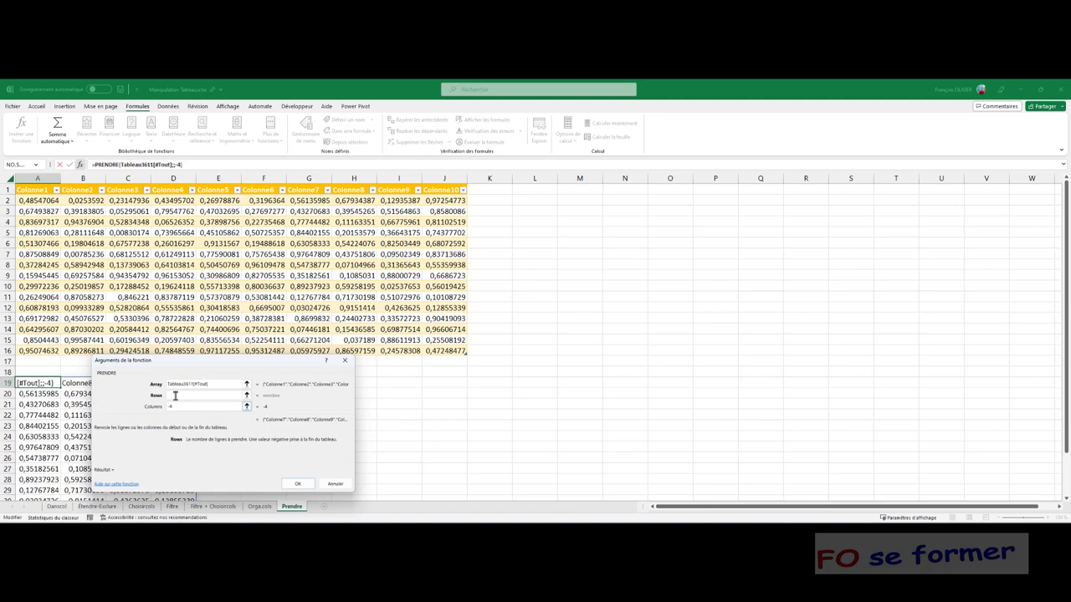
{"action": "type", "text": "6"}
{"action": "left_click", "coordinate": [298, 483]}
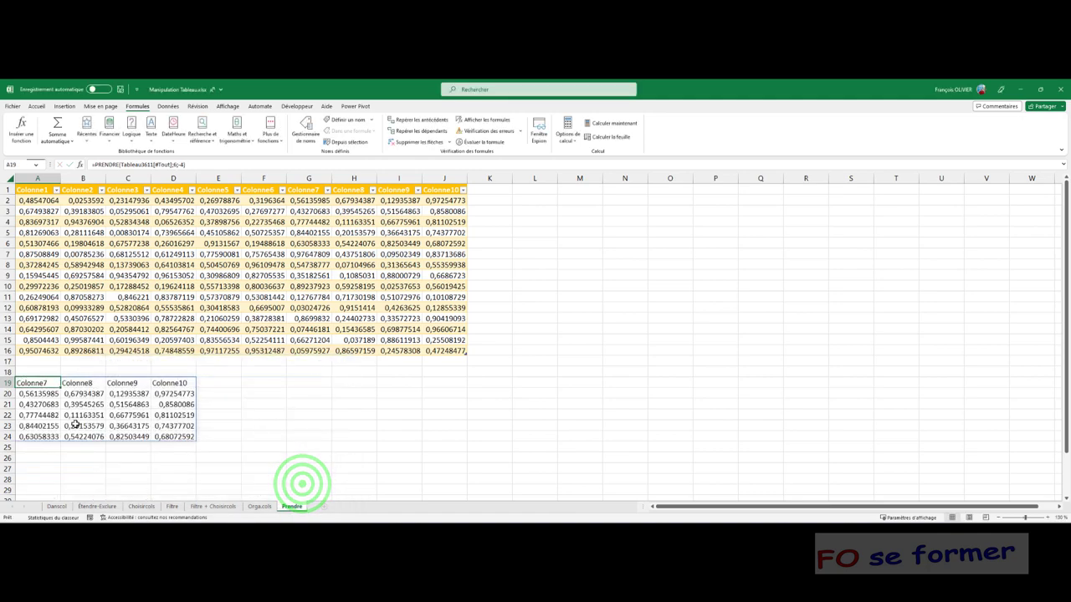
{"action": "left_click", "coordinate": [81, 164]}
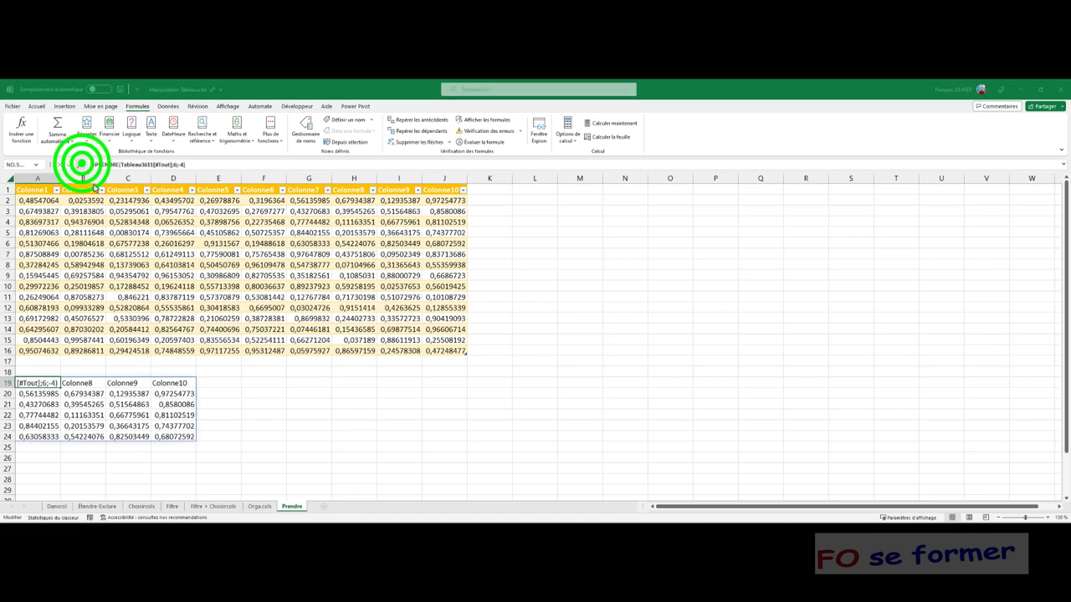
{"action": "mouse_move", "coordinate": [231, 363]}
{"action": "left_mouse_down"}
{"action": "mouse_move", "coordinate": [405, 316]}
{"action": "mouse_move", "coordinate": [402, 332]}
{"action": "left_mouse_up"}
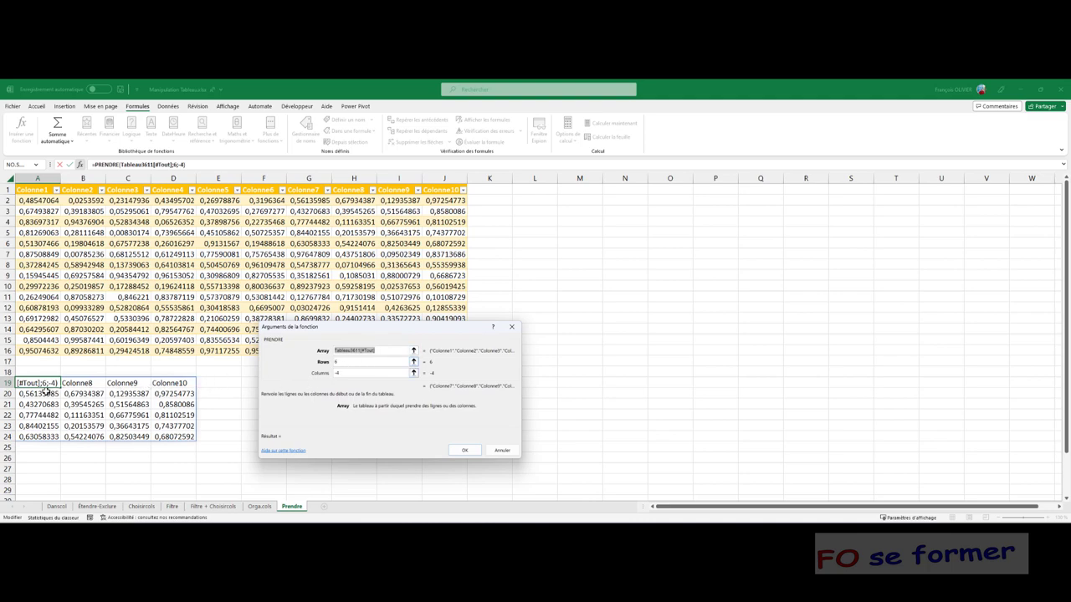
{"action": "left_click", "coordinate": [346, 375]}
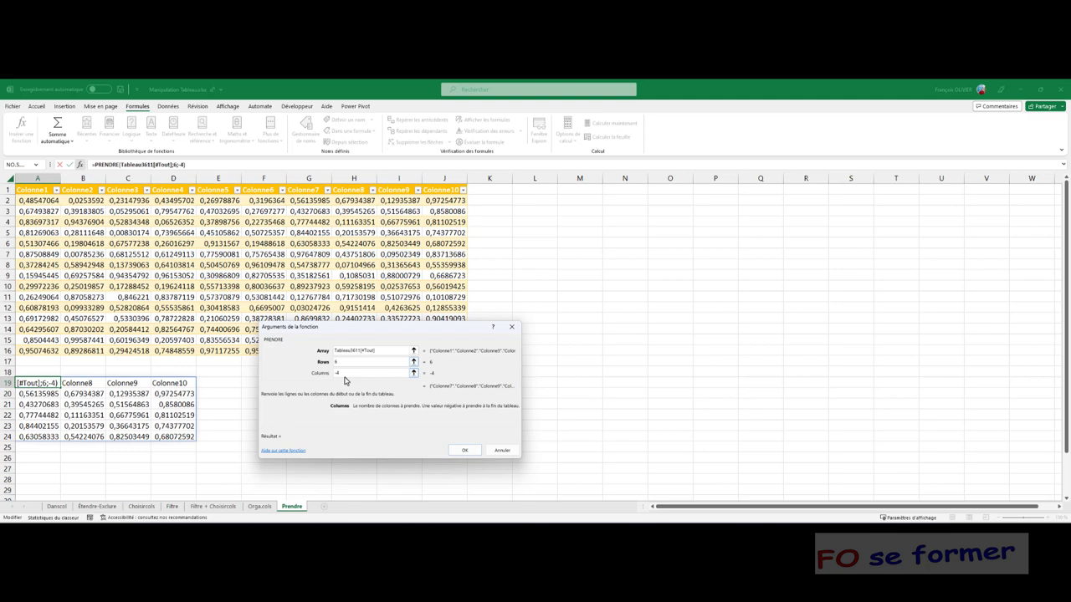
{"action": "left_click", "coordinate": [463, 450]}
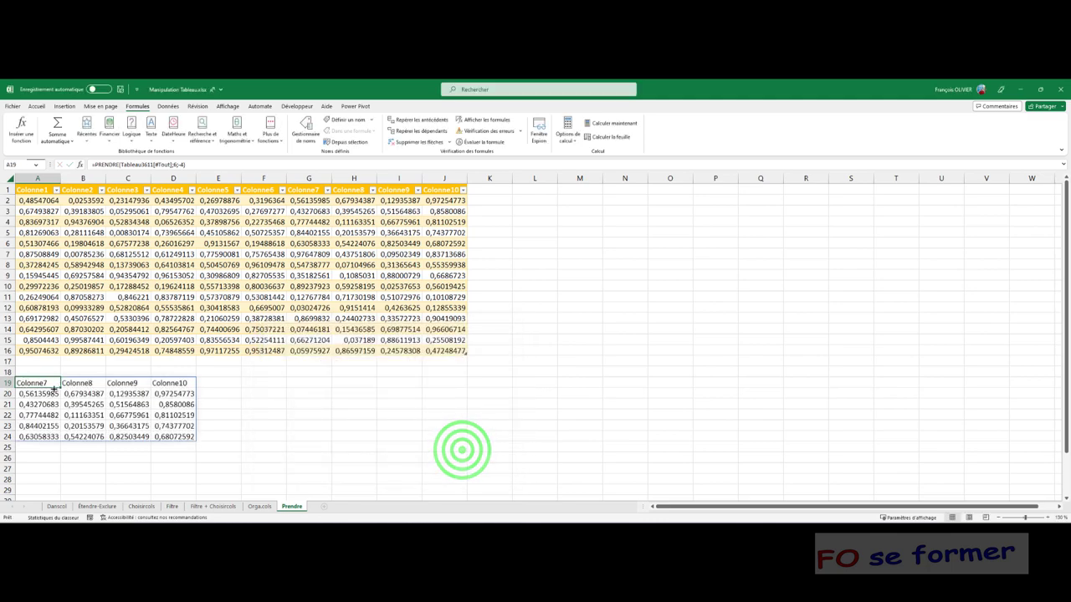